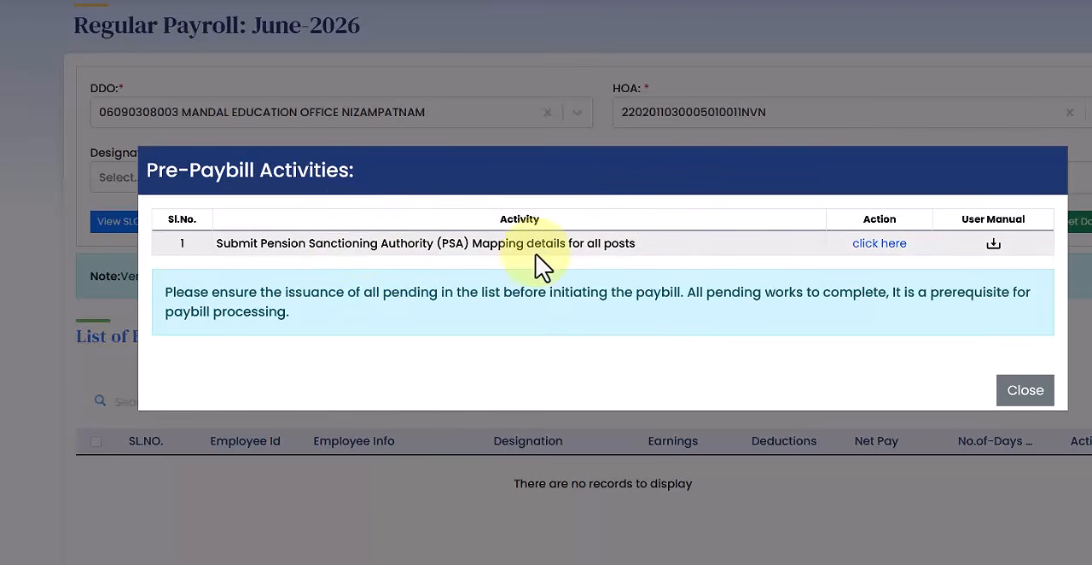
# Open the pending PSA mapping activity and start editing the PSA details of the Art/Drawing Teacher post
pyautogui.click(880, 244)
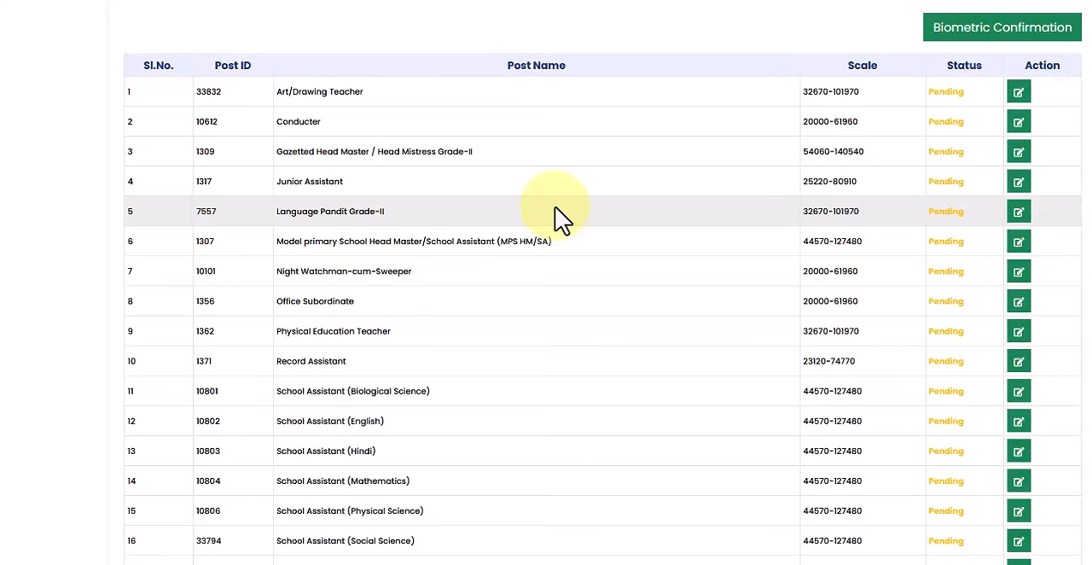
pyautogui.scroll(-1, 567, 200)
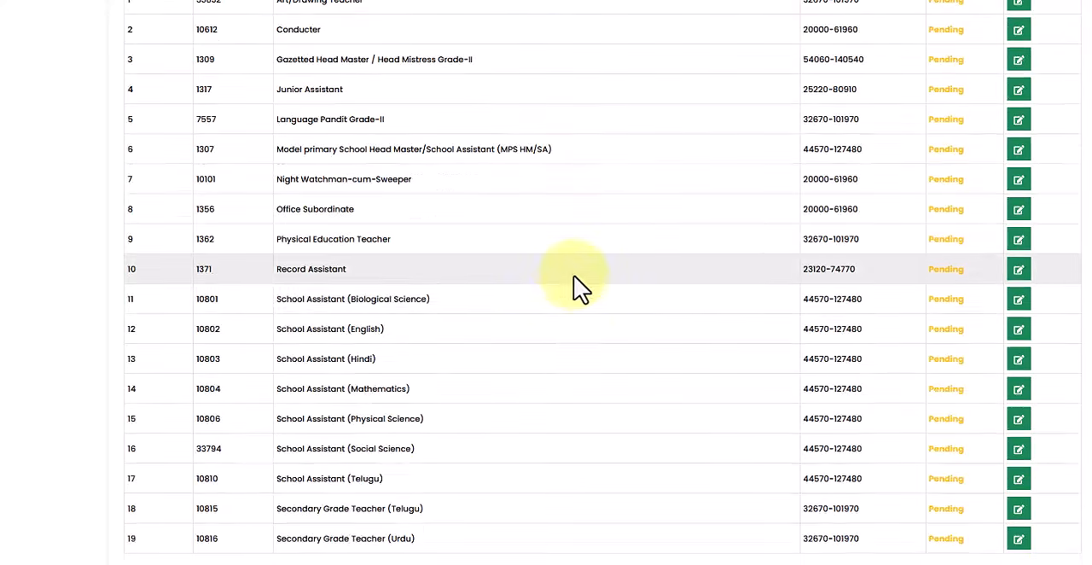
pyautogui.scroll(1, 560, 298)
pyautogui.scroll(1, 561, 312)
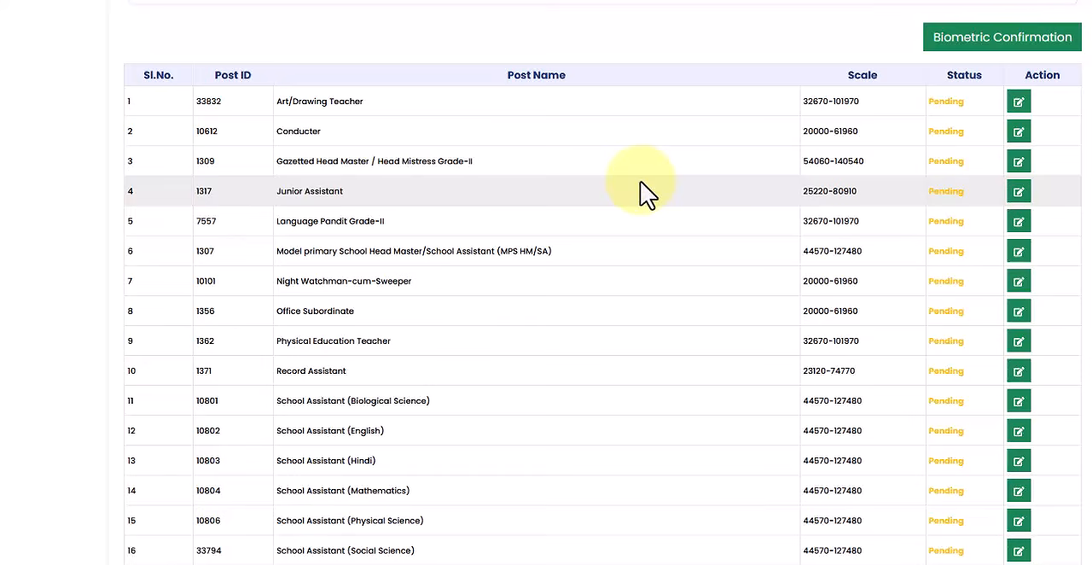
pyautogui.click(1027, 109)
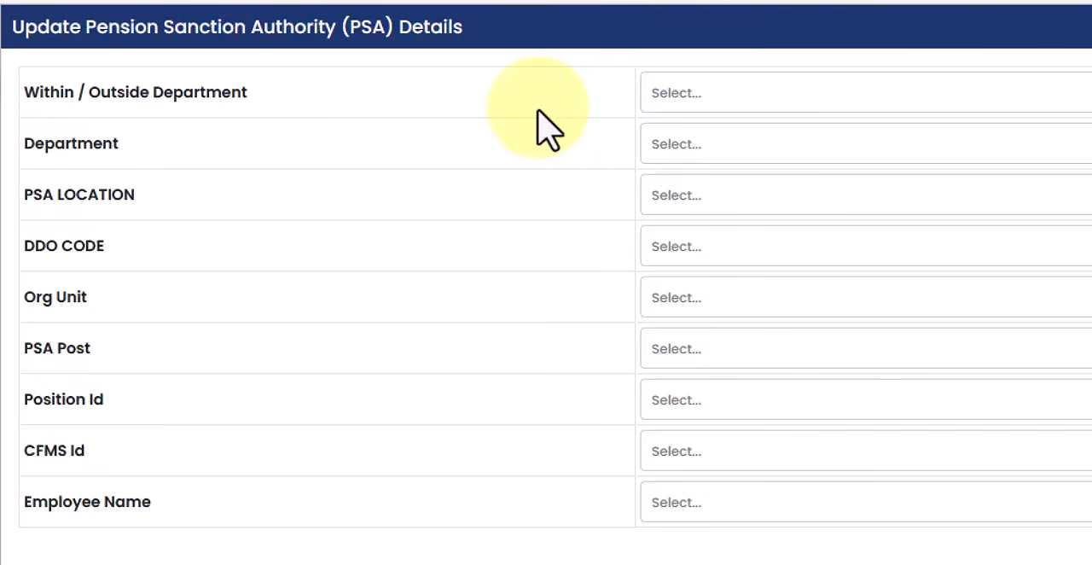
# Set the authority to Within Department, with department ESE02-School Education Department and PSA location Within Office
pyautogui.click(713, 101)
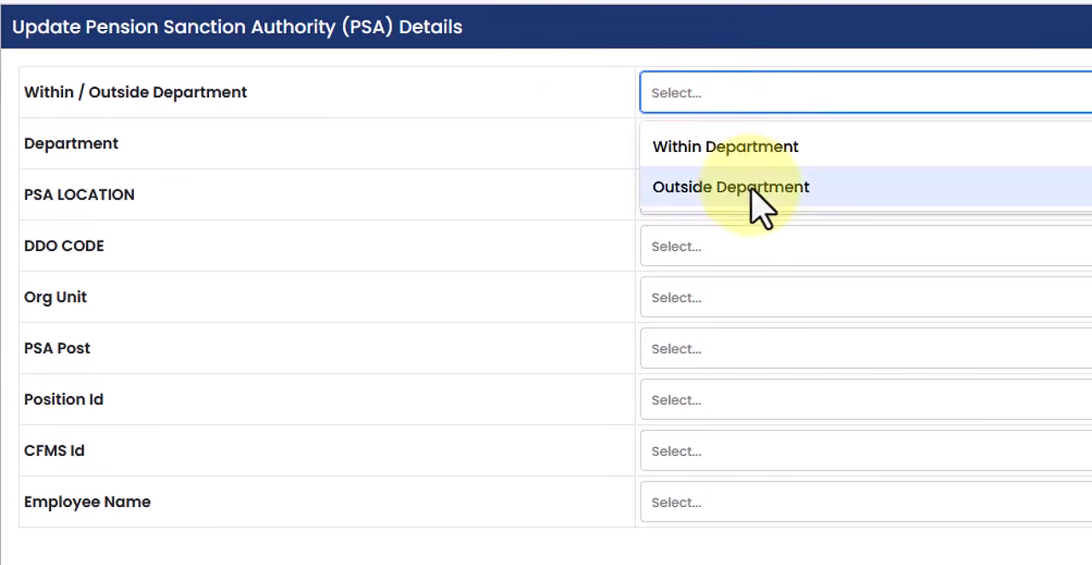
pyautogui.click(751, 147)
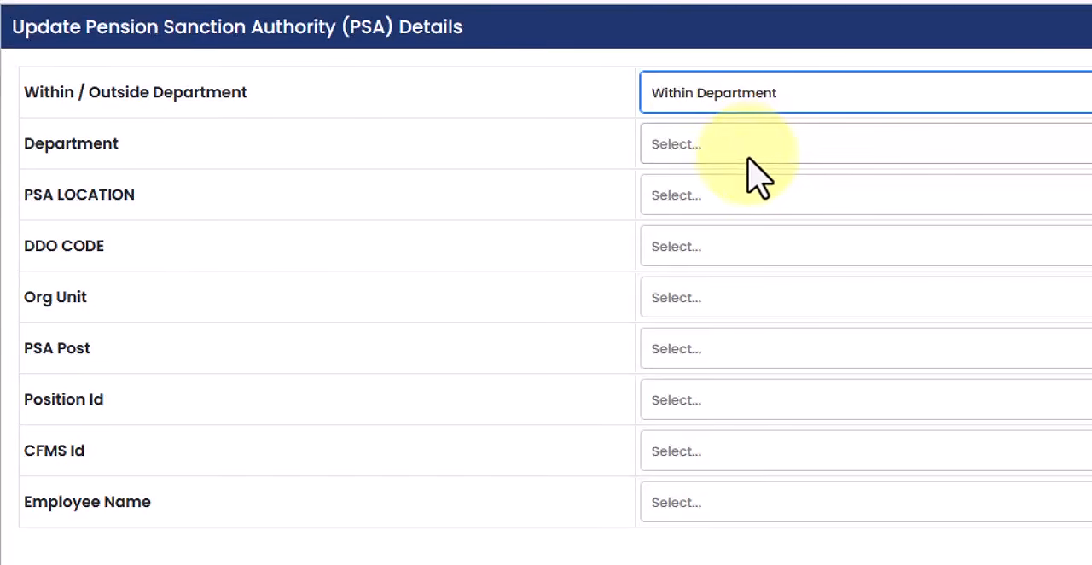
pyautogui.click(749, 152)
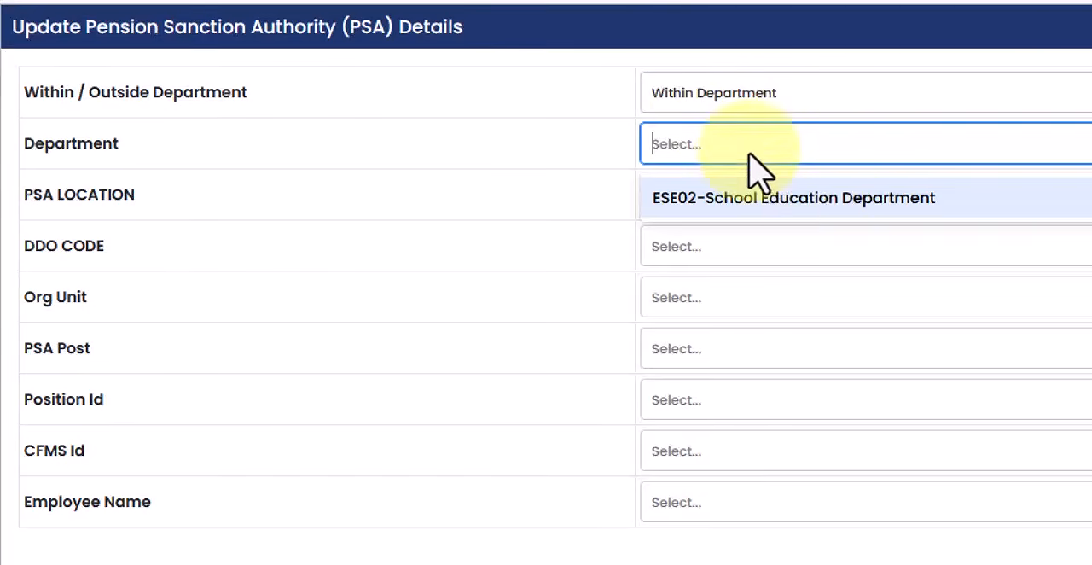
pyautogui.click(813, 199)
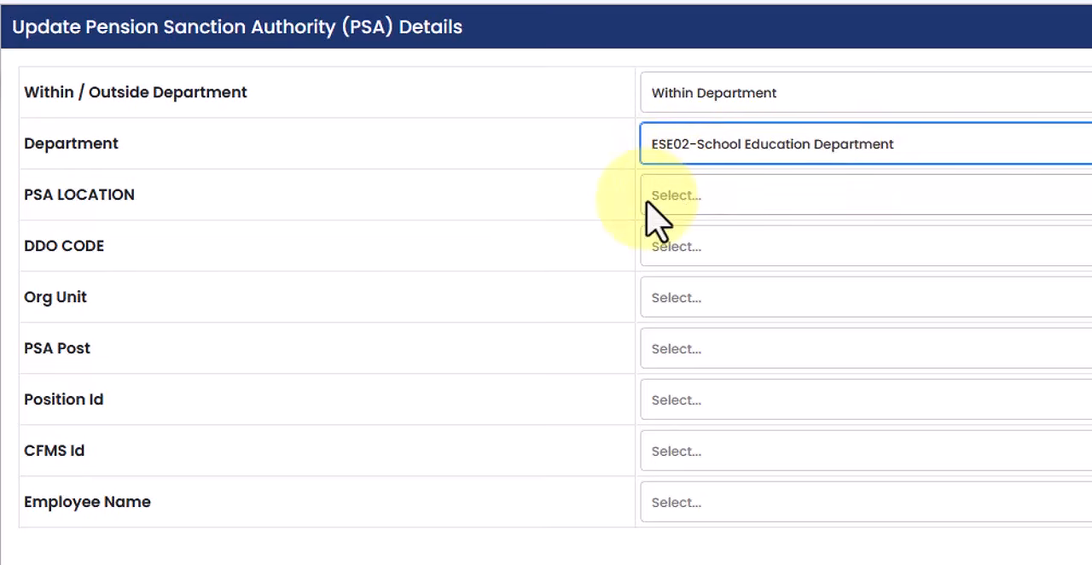
pyautogui.click(731, 214)
pyautogui.click(768, 256)
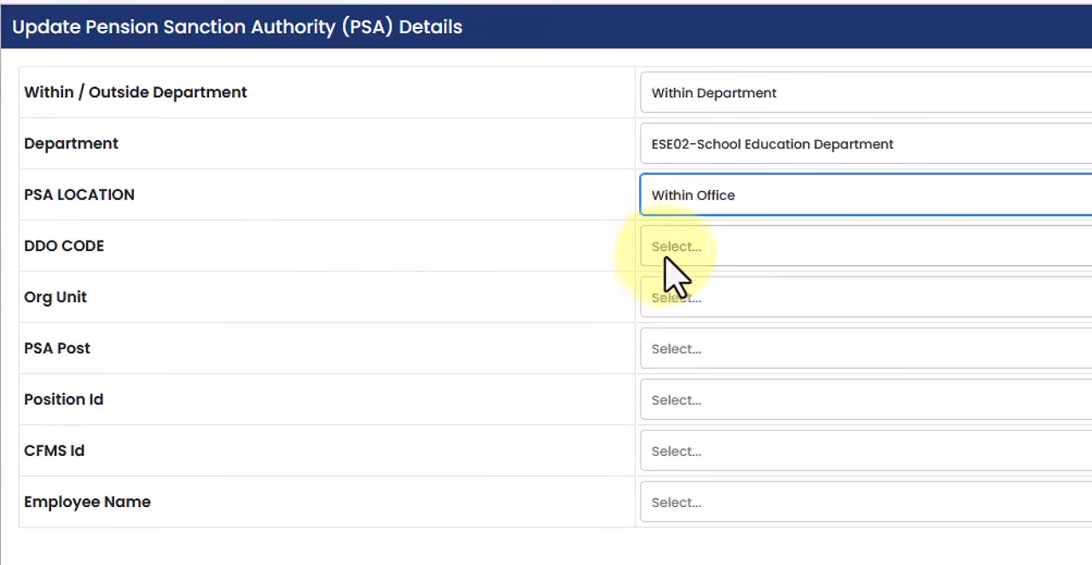
# Try the other PSA location option and look through its DDO codes before restoring Within Office
pyautogui.click(736, 211)
pyautogui.click(764, 287)
pyautogui.click(736, 251)
pyautogui.scroll(-10, 792, 452)
pyautogui.scroll(10, 926, 465)
pyautogui.click(754, 210)
pyautogui.click(755, 247)
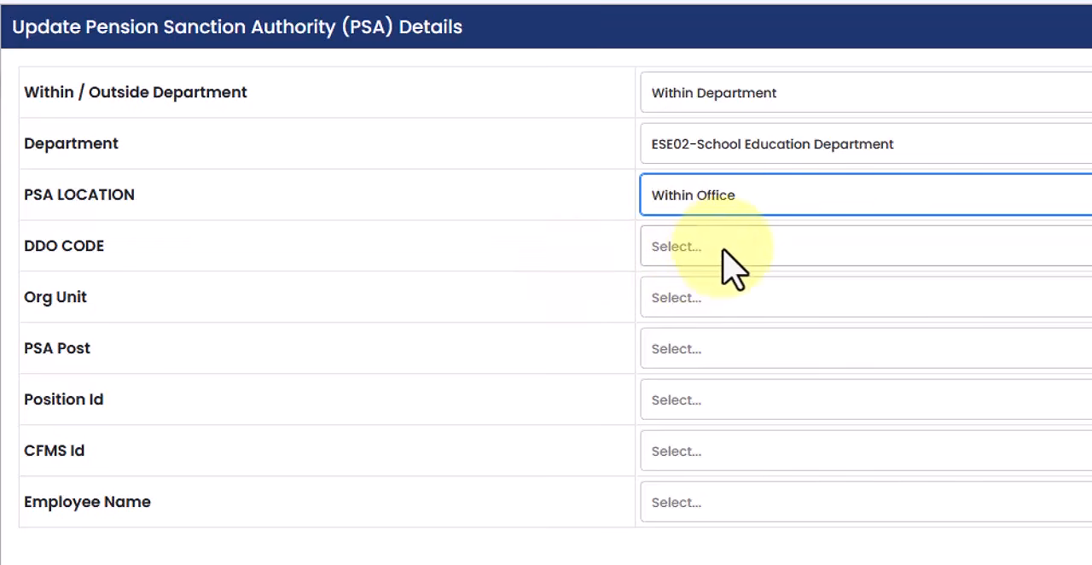
# Set the DDO code to MANDAL EDUCATION OFFICE NIZAMPATNAM and the org unit to 20045220 --- Mandal Education Office N
pyautogui.click(724, 252)
pyautogui.click(751, 299)
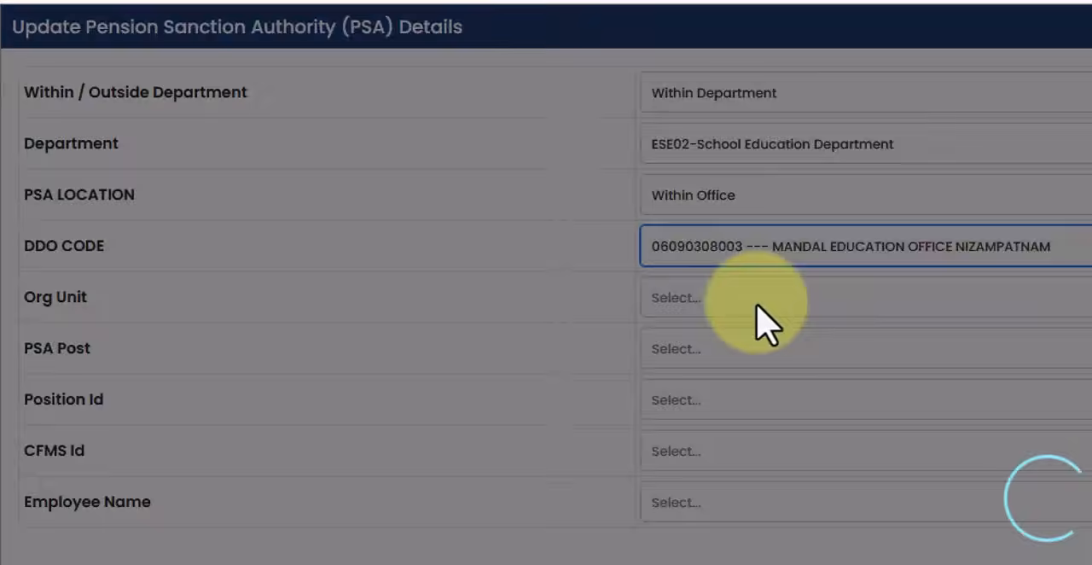
pyautogui.click(702, 302)
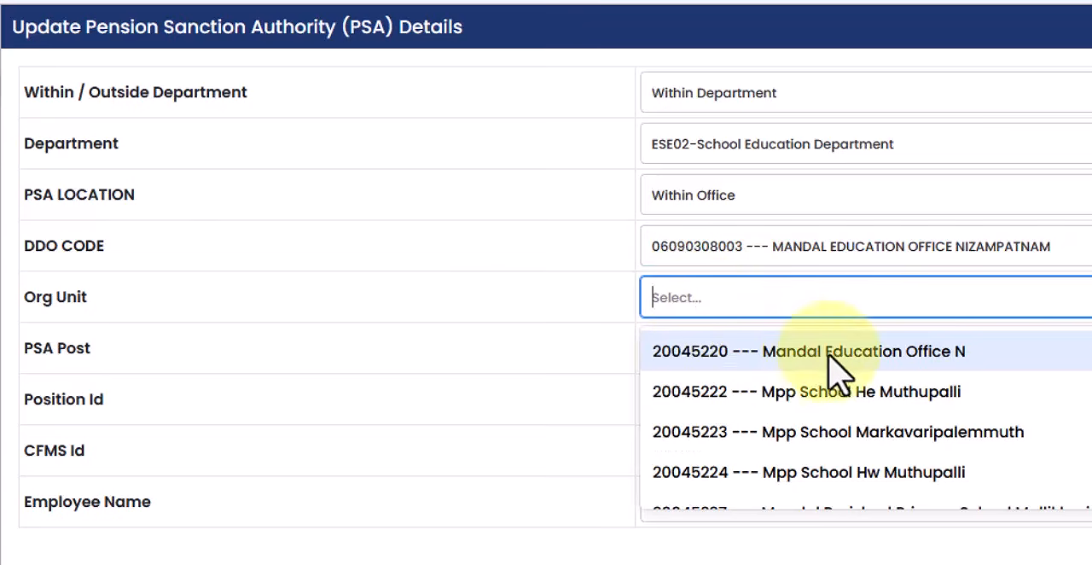
pyautogui.click(491, 305)
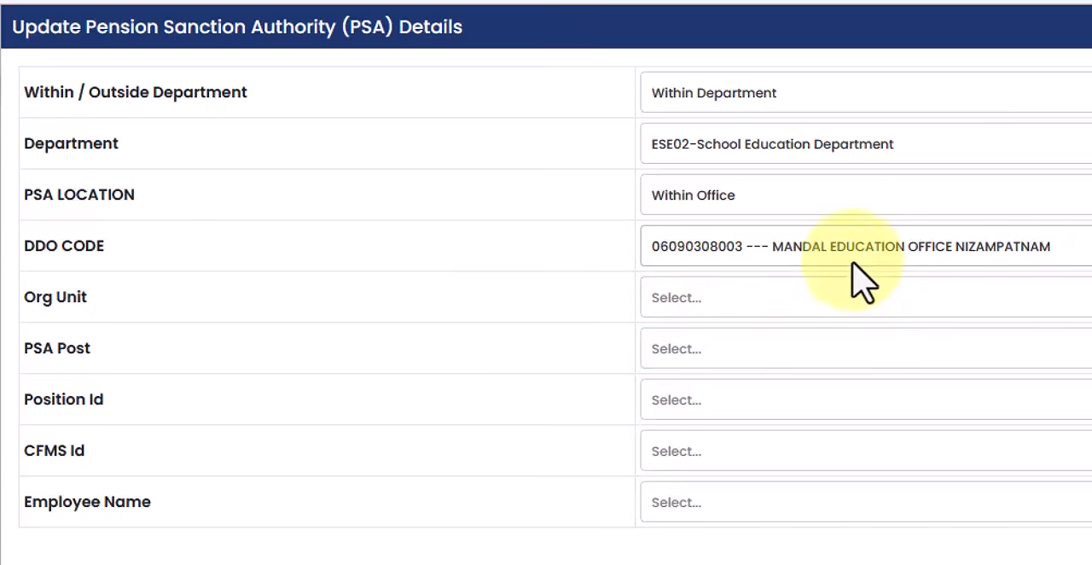
pyautogui.click(759, 311)
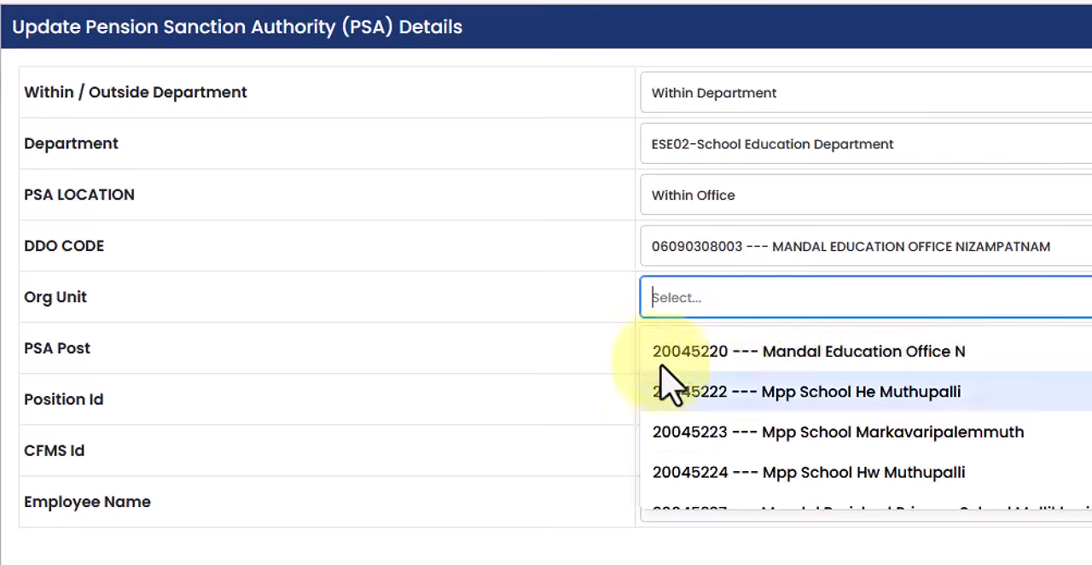
pyautogui.click(642, 365)
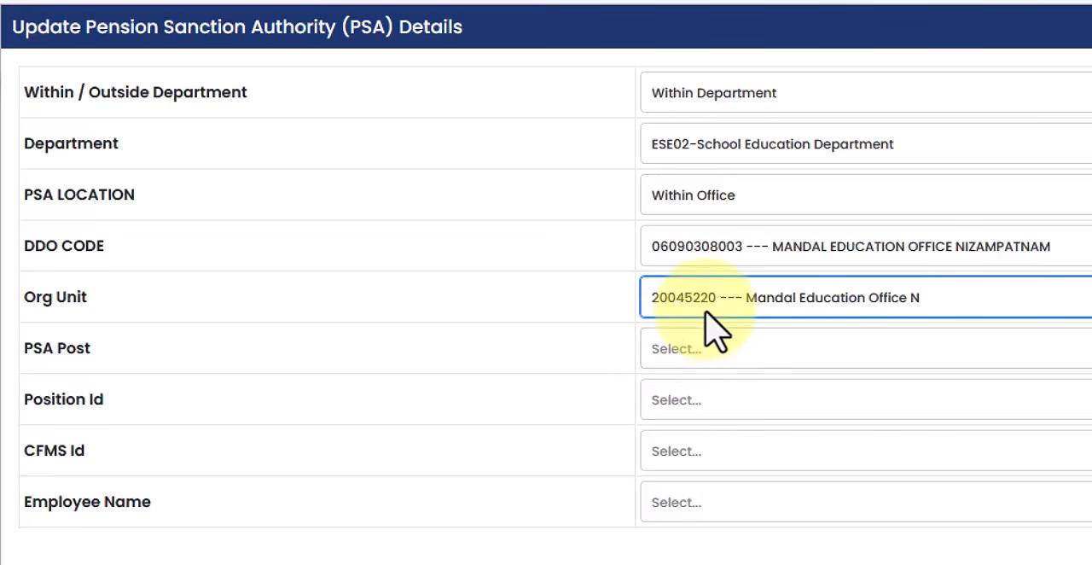
# Set the PSA post to 9210 --- Mandal Educational Officer and choose the MANDAL EDUCATION OFFICER position ID
pyautogui.click(726, 365)
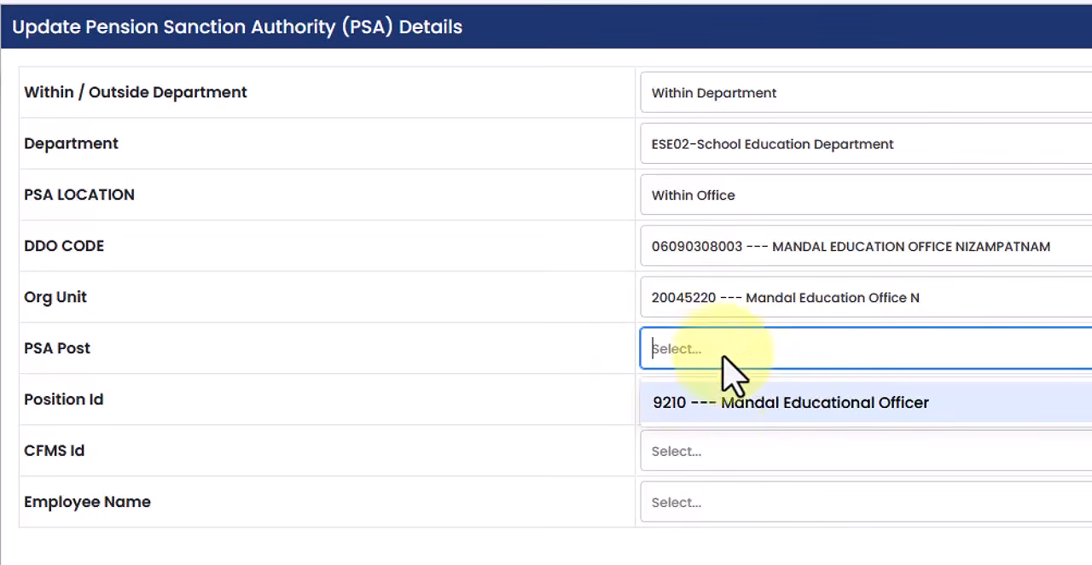
pyautogui.click(759, 403)
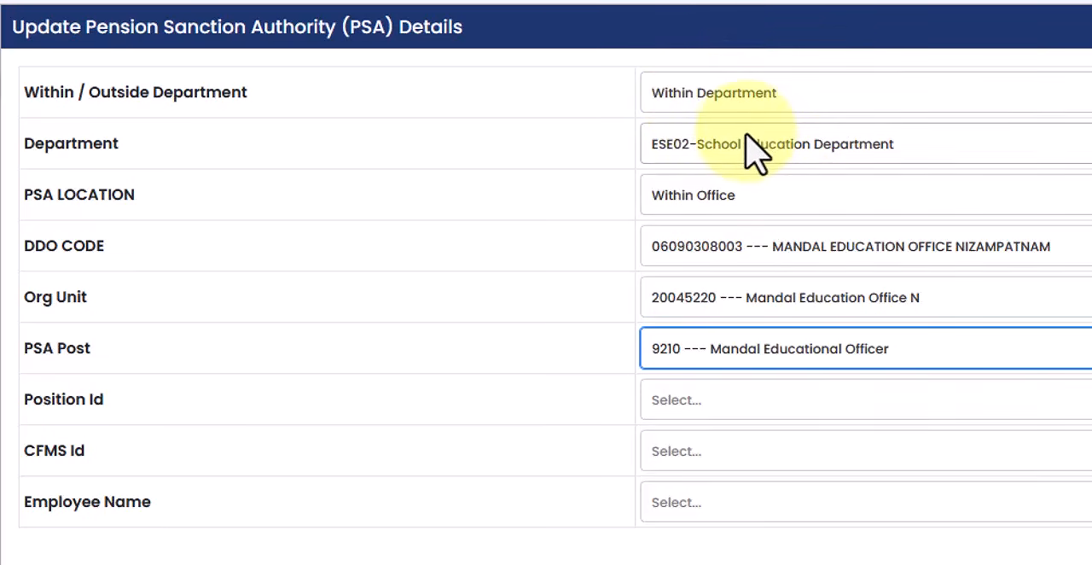
pyautogui.click(739, 415)
pyautogui.click(772, 451)
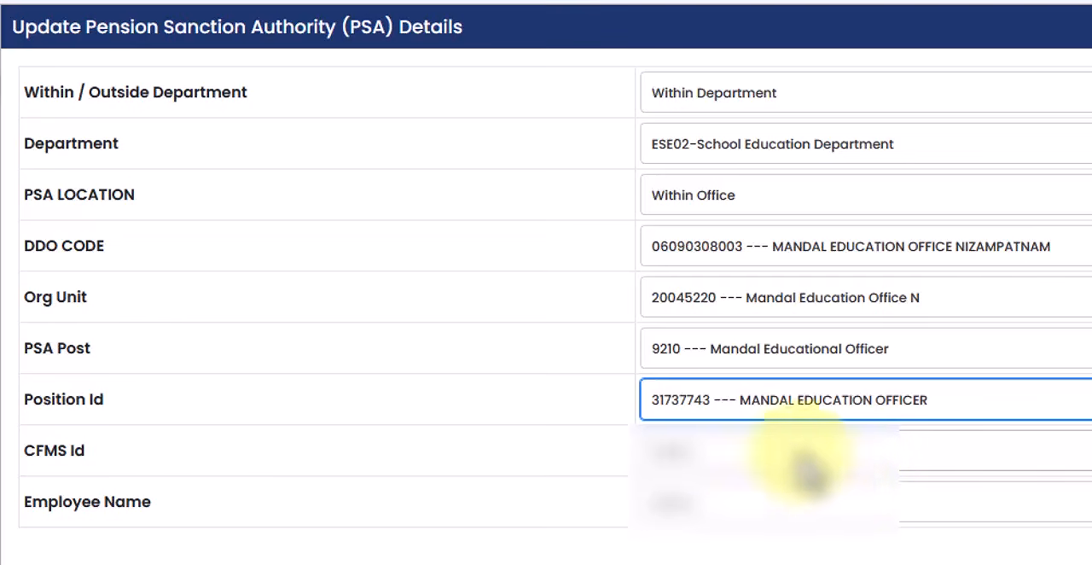
# Choose the officer's CFMS ID and employee name, and save the PSA details
pyautogui.click(753, 454)
pyautogui.click(763, 504)
pyautogui.click(763, 502)
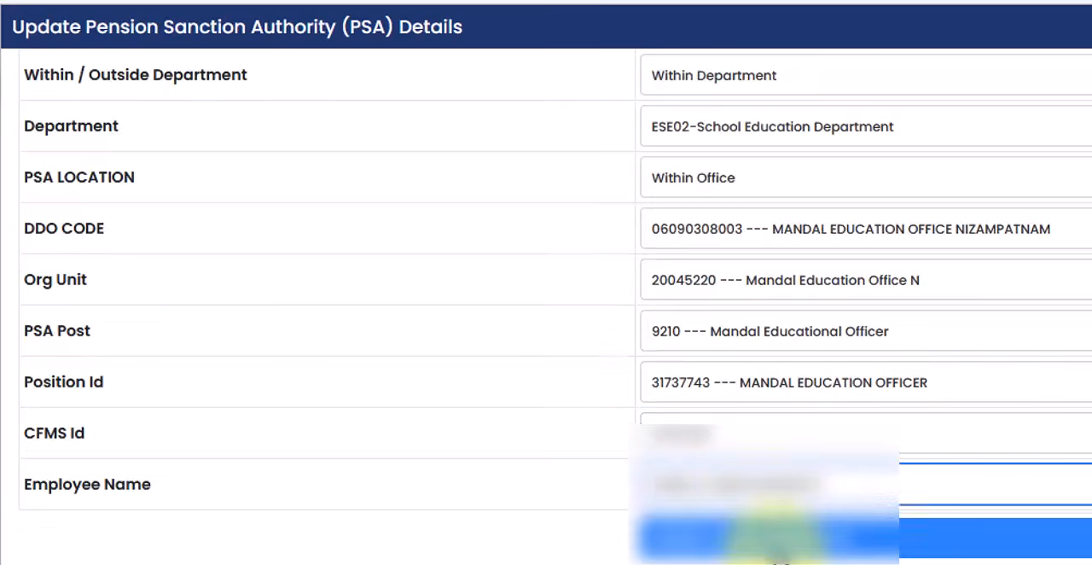
pyautogui.click(775, 548)
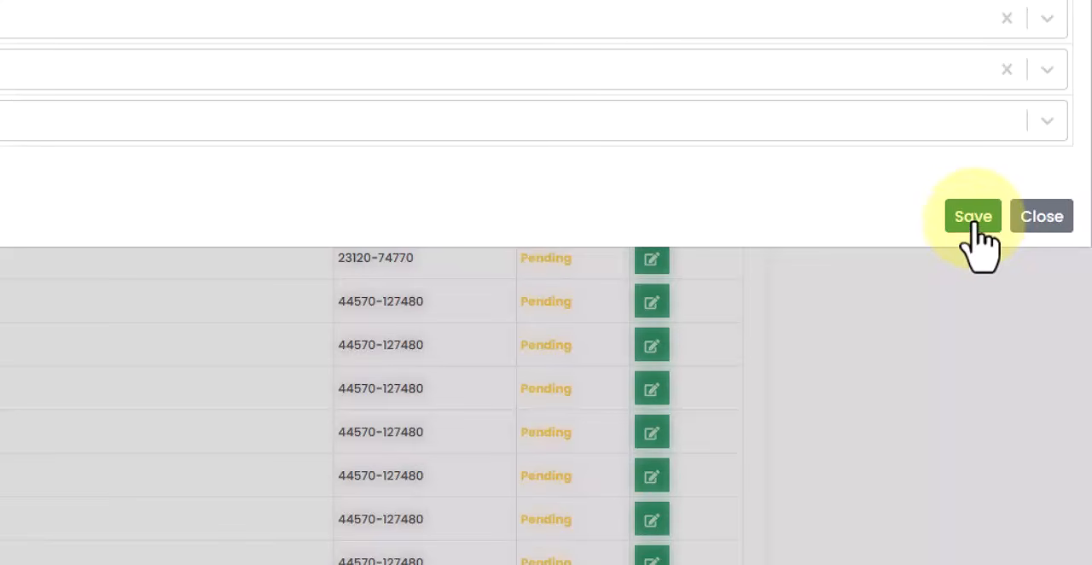
pyautogui.click(974, 227)
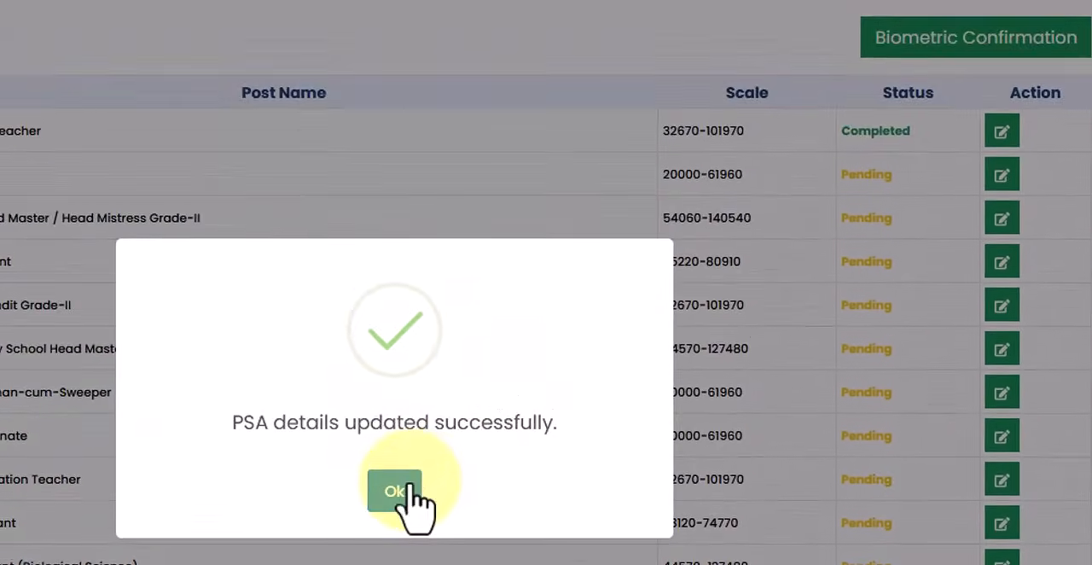
pyautogui.click(424, 243)
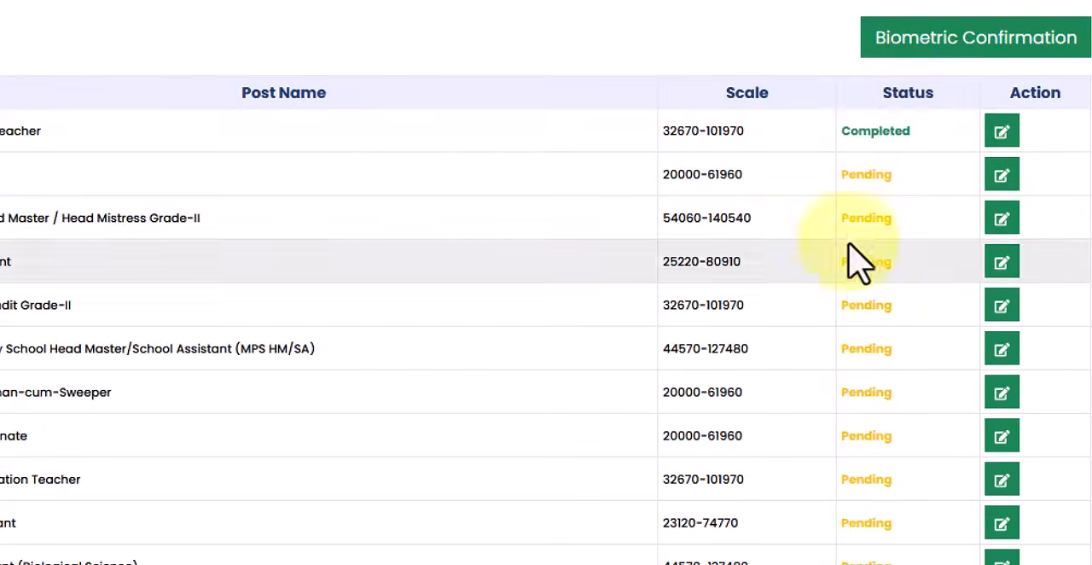
# Examine the status column of the post list to see which posts still need PSA details
pyautogui.moveTo(858, 132); pyautogui.dragTo(928, 162)
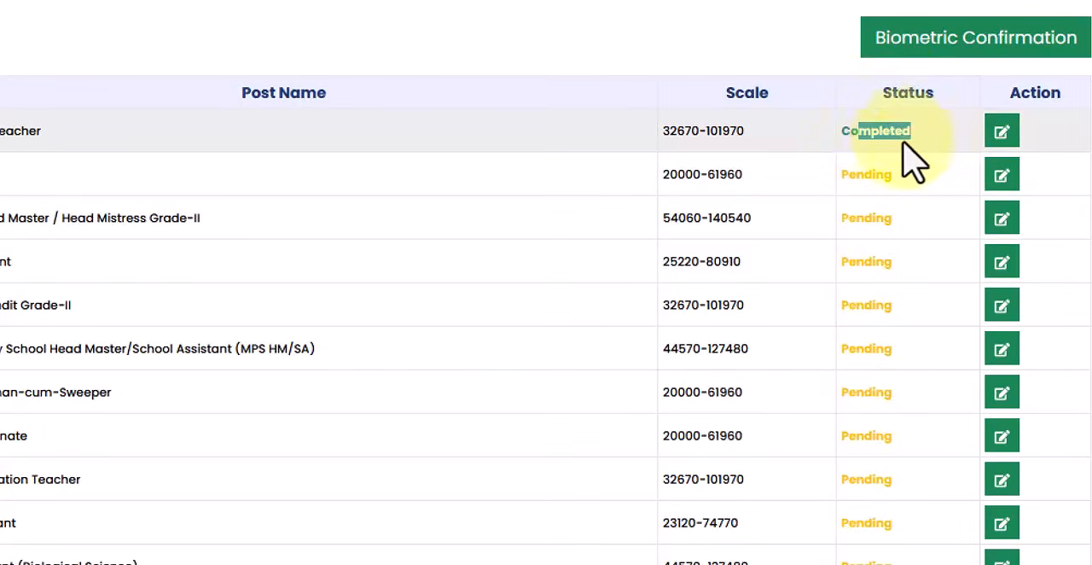
pyautogui.click(902, 133)
pyautogui.scroll(-2, 930, 239)
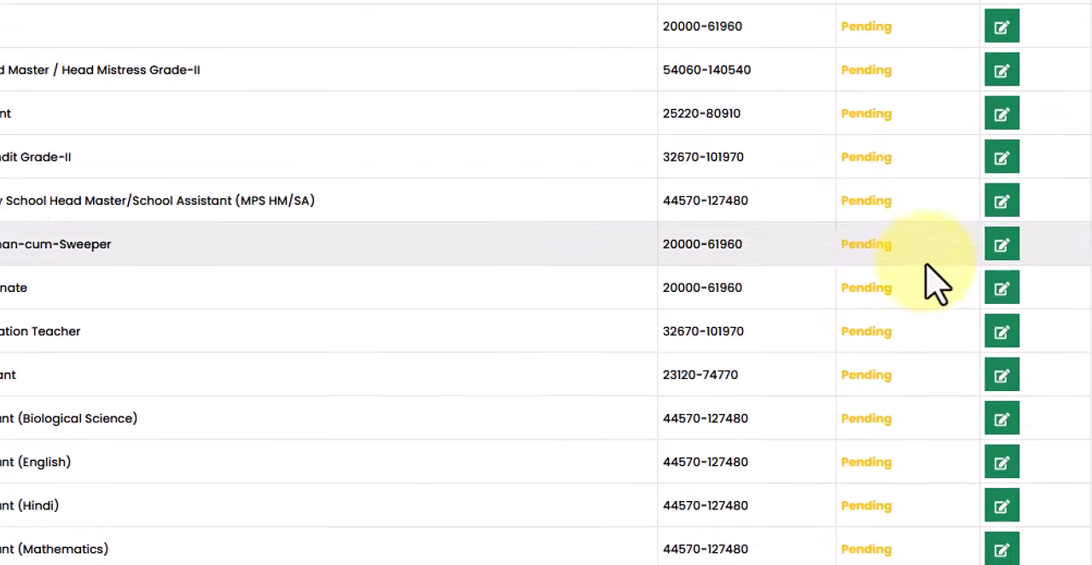
pyautogui.scroll(6, 917, 547)
pyautogui.scroll(-3, 899, 499)
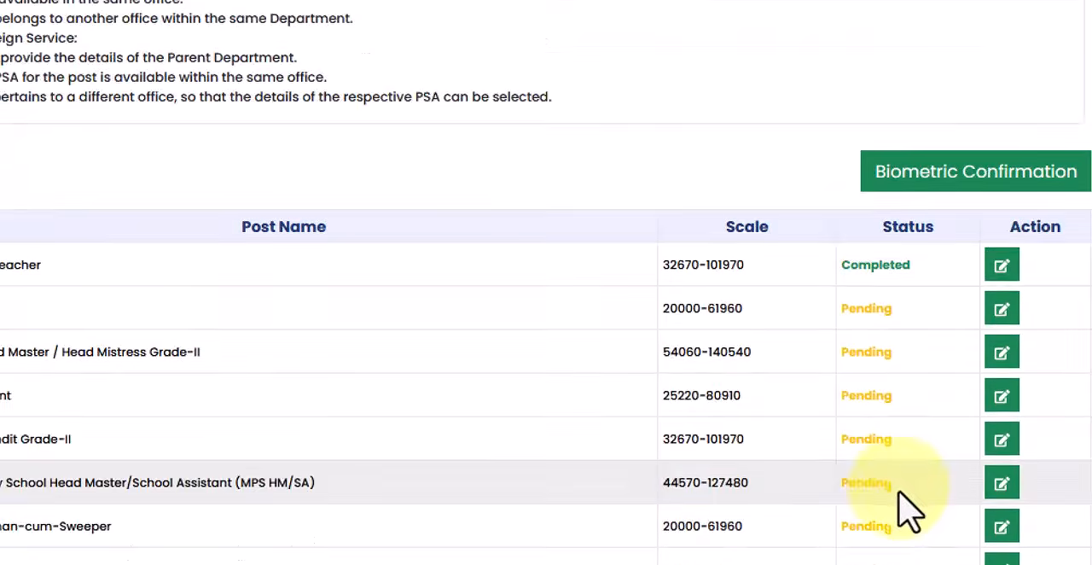
pyautogui.scroll(-2, 909, 512)
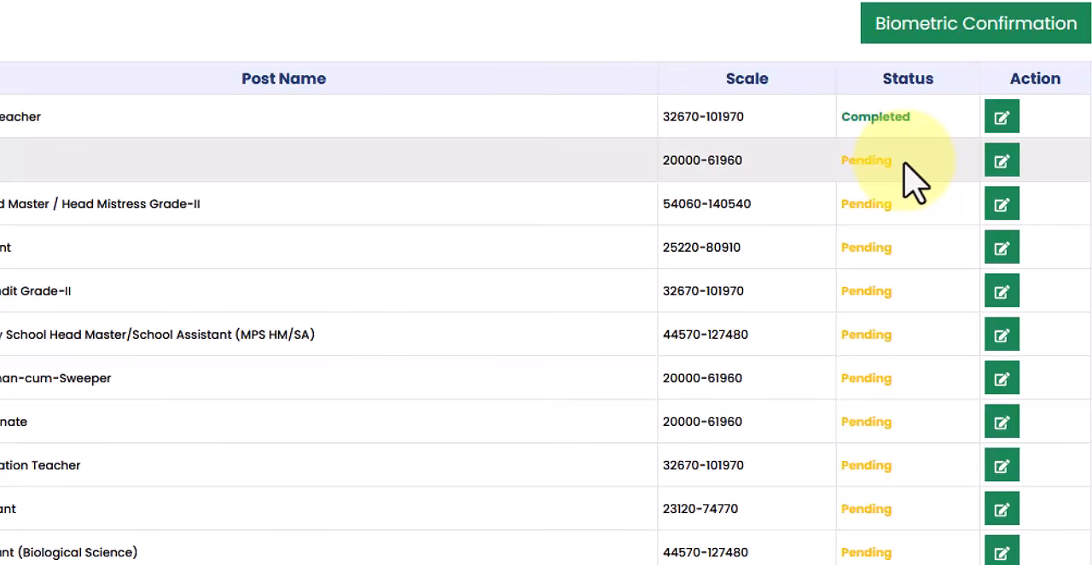
pyautogui.scroll(-2, 902, 500)
pyautogui.scroll(2, 902, 546)
pyautogui.scroll(-1, 882, 299)
pyautogui.scroll(1, 892, 222)
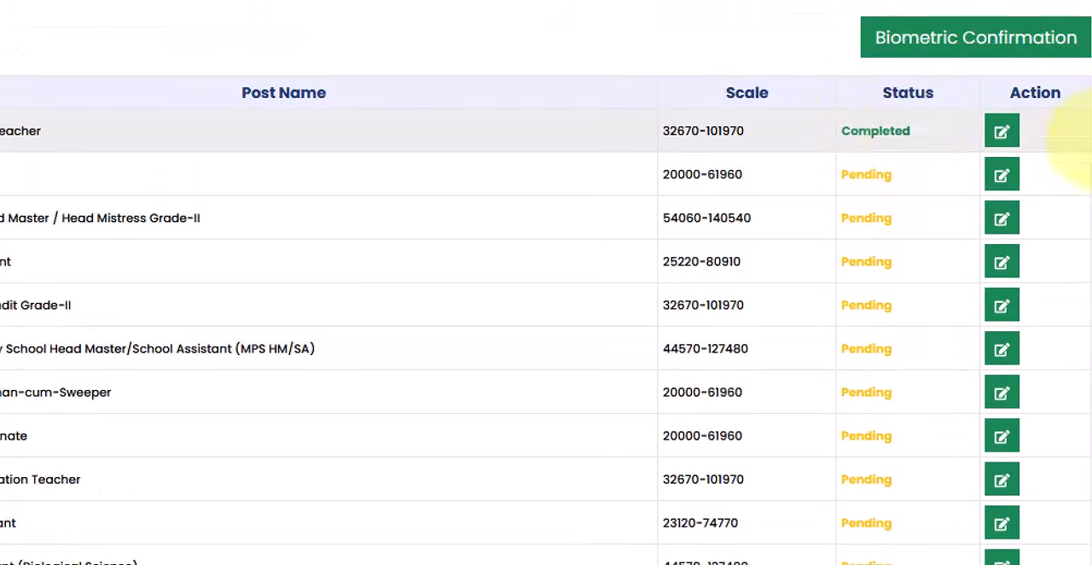
# Try to start the biometric confirmation of the PSA mapping and return to the post list
pyautogui.click(986, 70)
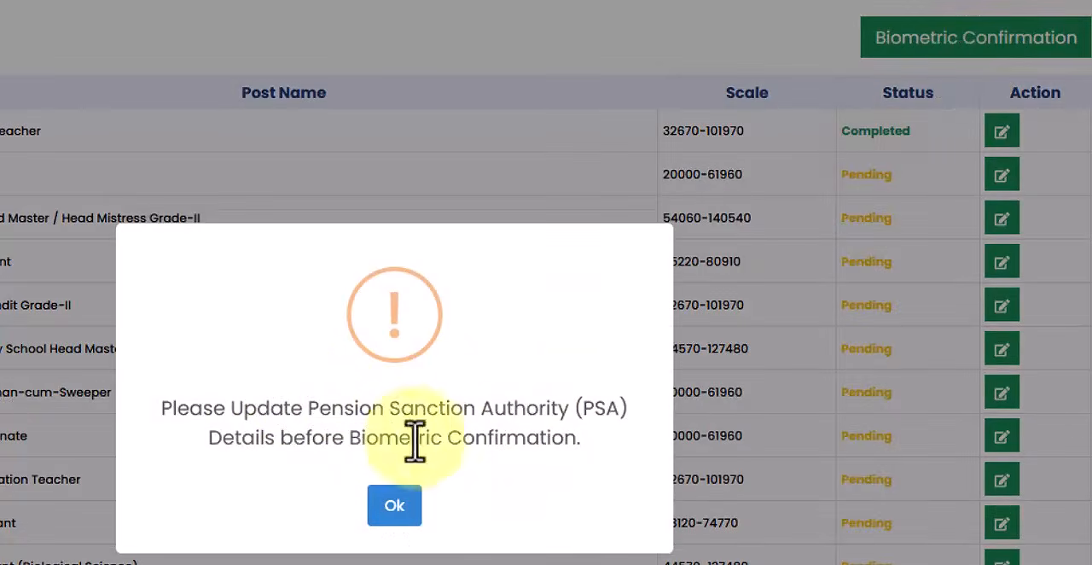
pyautogui.click(413, 510)
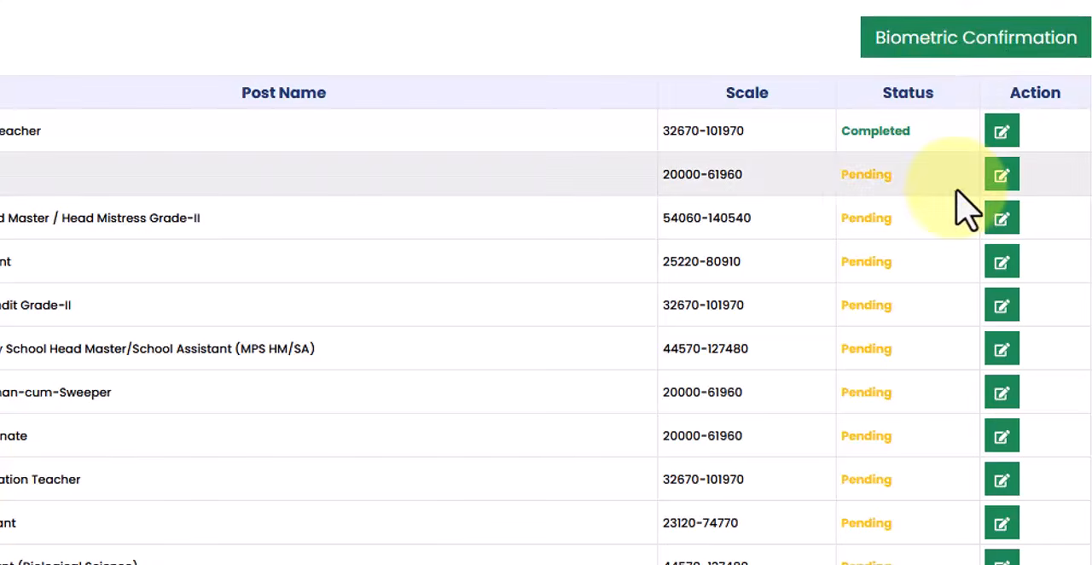
pyautogui.scroll(2, 1084, 312)
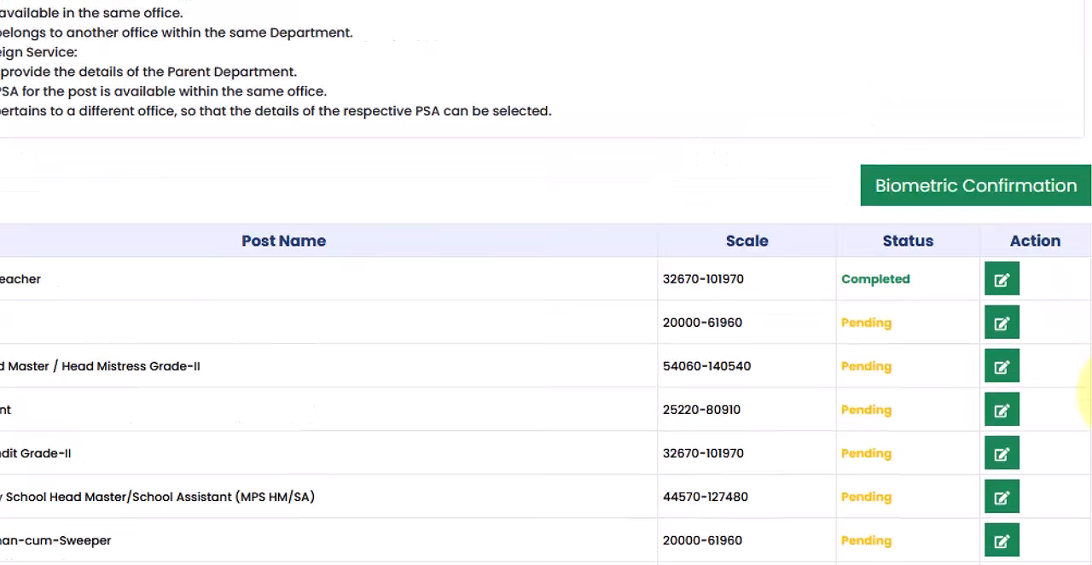
pyautogui.scroll(-4, 793, 358)
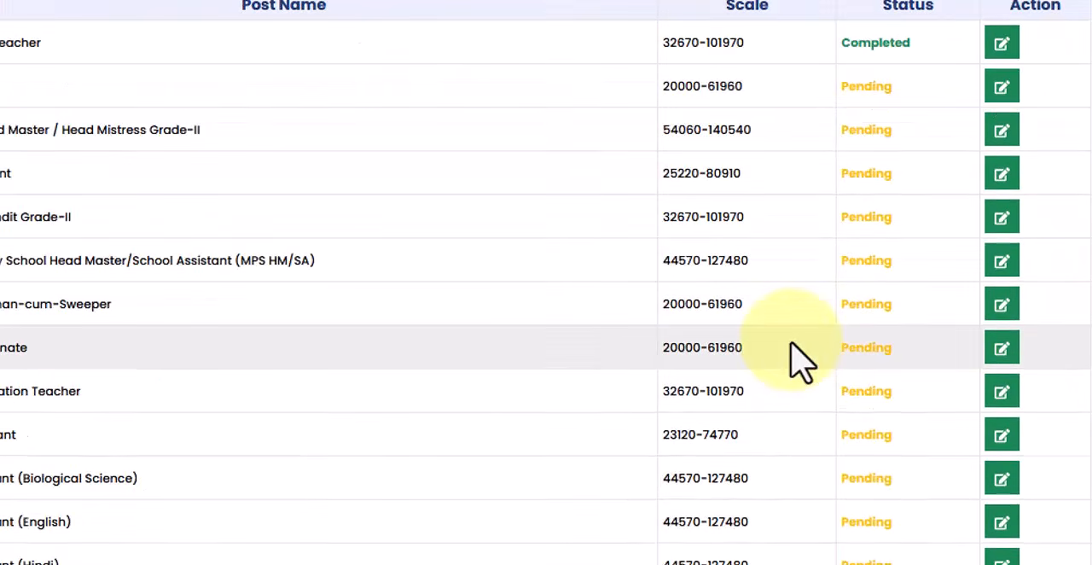